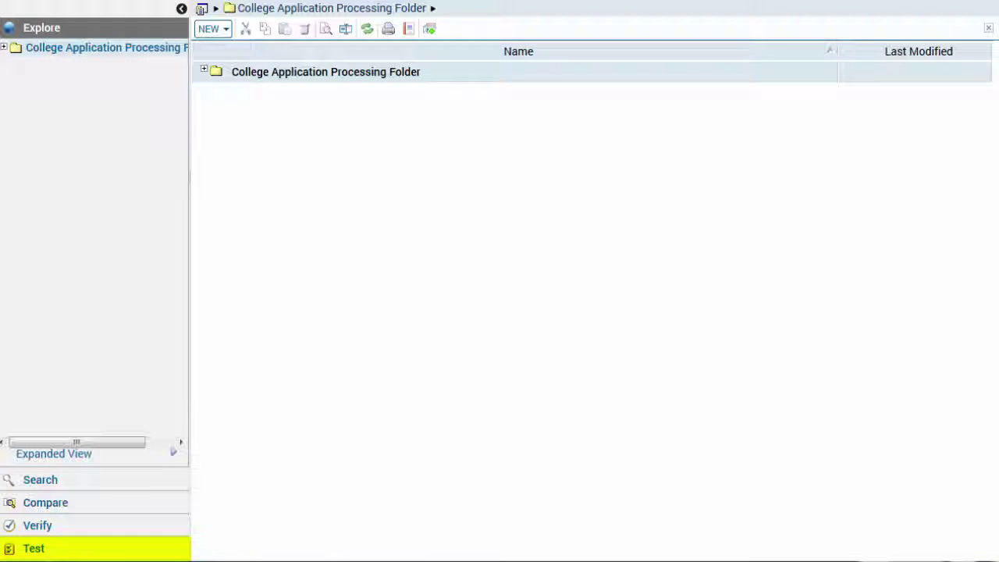
Step: Open Decision Testing with the navigation panel hidden and select CollegeApplicationProcessing(CollegeApplication) as the entity
{"action": "left_click", "coordinate": [49, 555]}
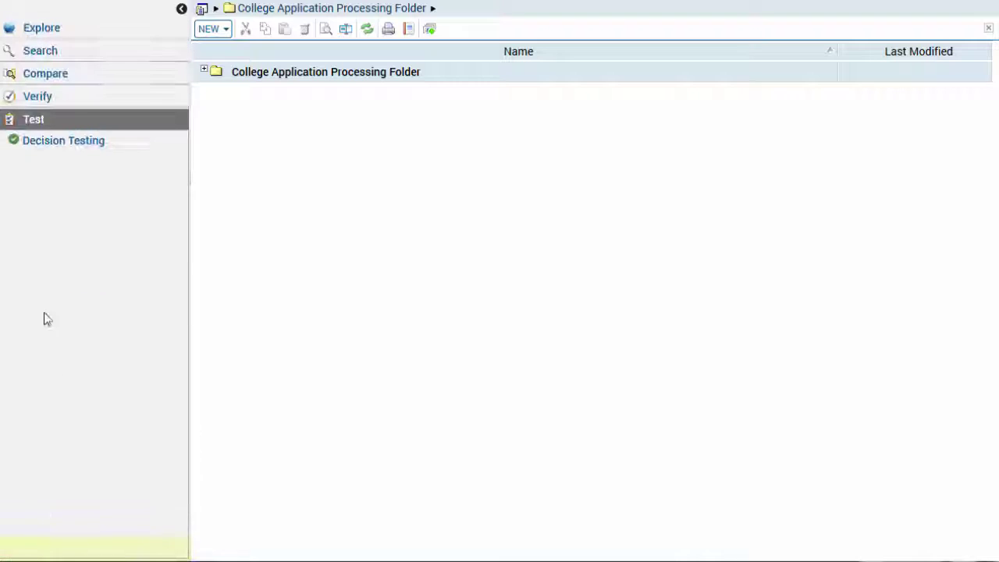
{"action": "left_click", "coordinate": [39, 148]}
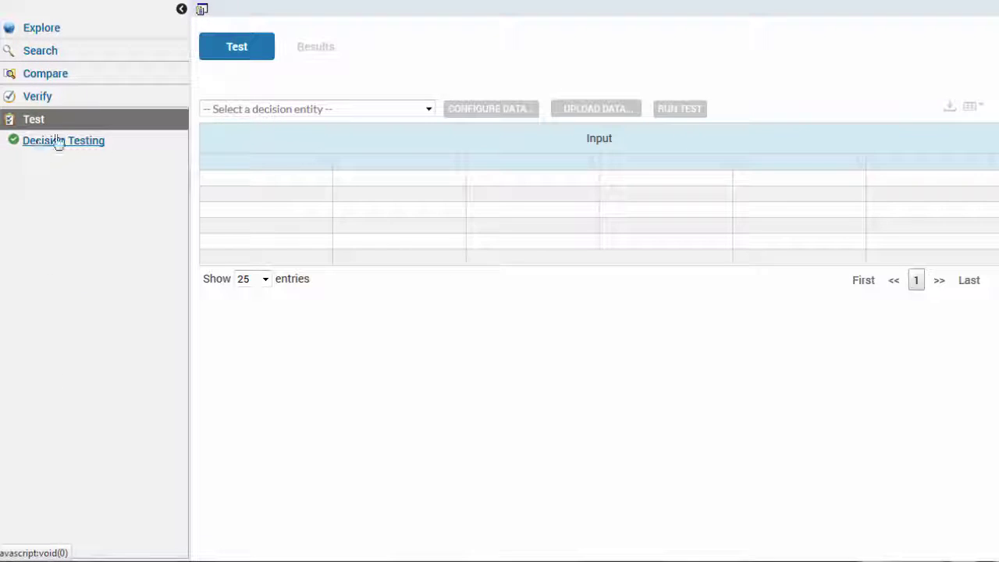
{"action": "left_click", "coordinate": [181, 8]}
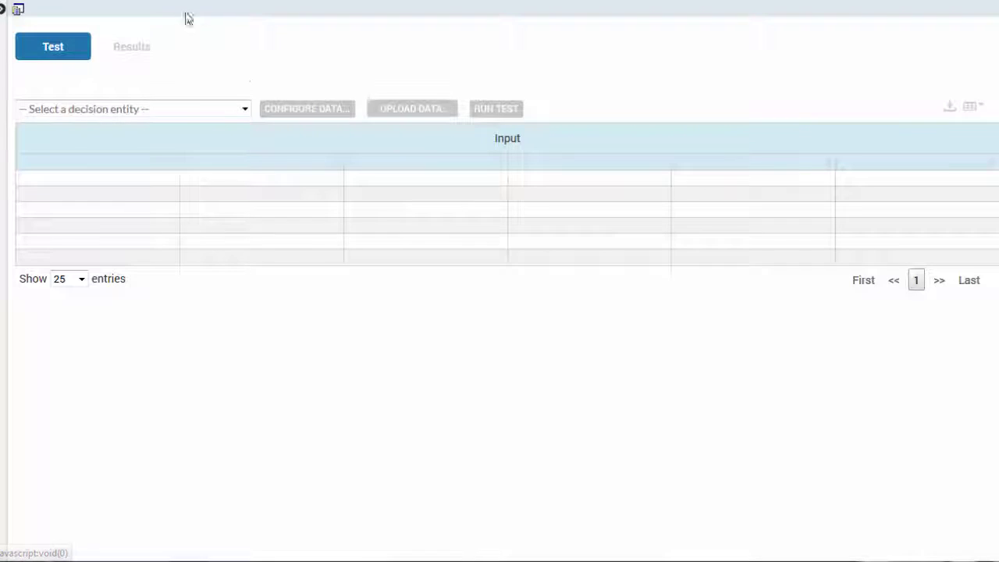
{"action": "left_click", "coordinate": [246, 110]}
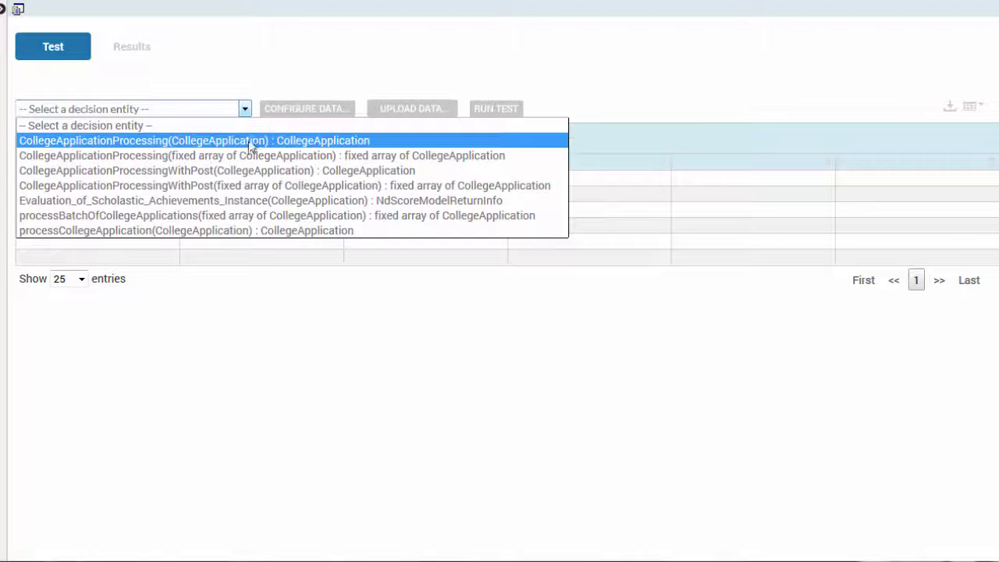
{"action": "left_click", "coordinate": [248, 141]}
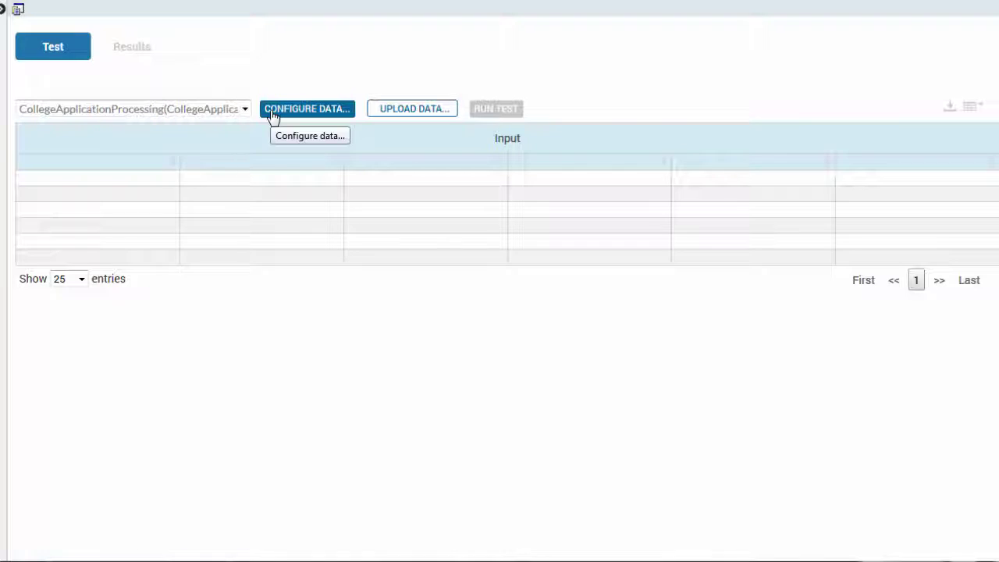
Step: Add triggerEvent Applicant's applicationFeePaid, applPackageComplete and classRank as the test's input columns
{"action": "left_click", "coordinate": [273, 115]}
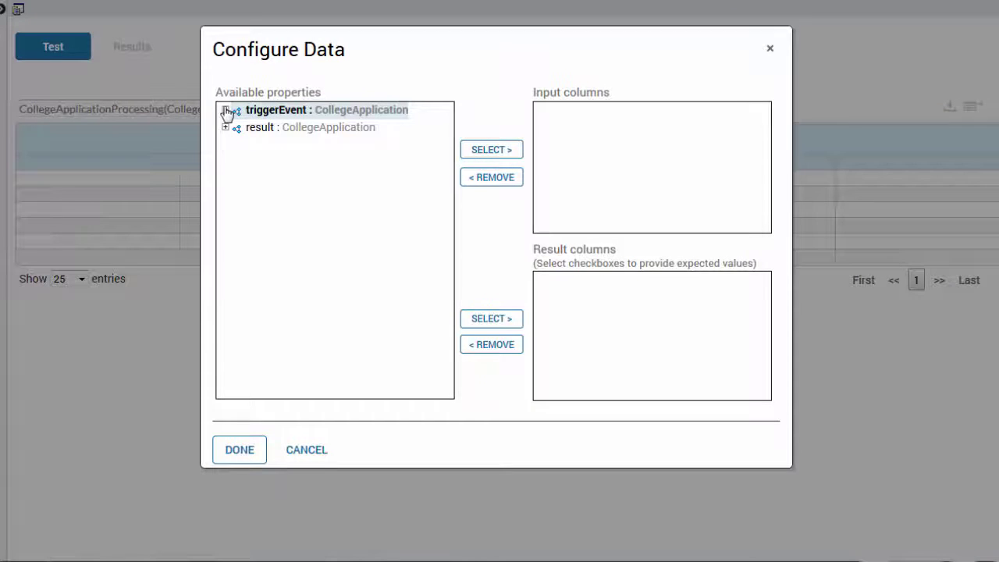
{"action": "left_click", "coordinate": [225, 110]}
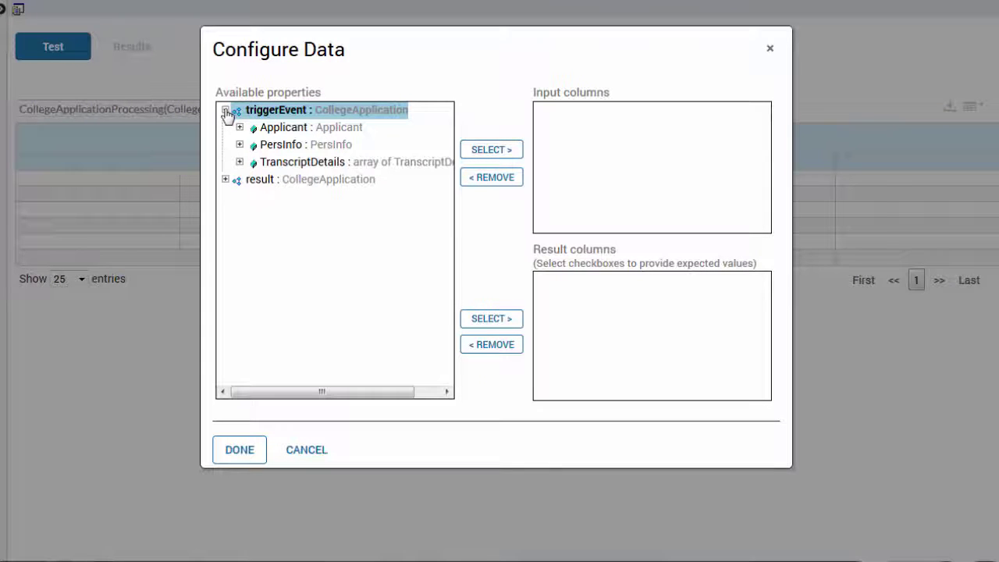
{"action": "left_click", "coordinate": [240, 127]}
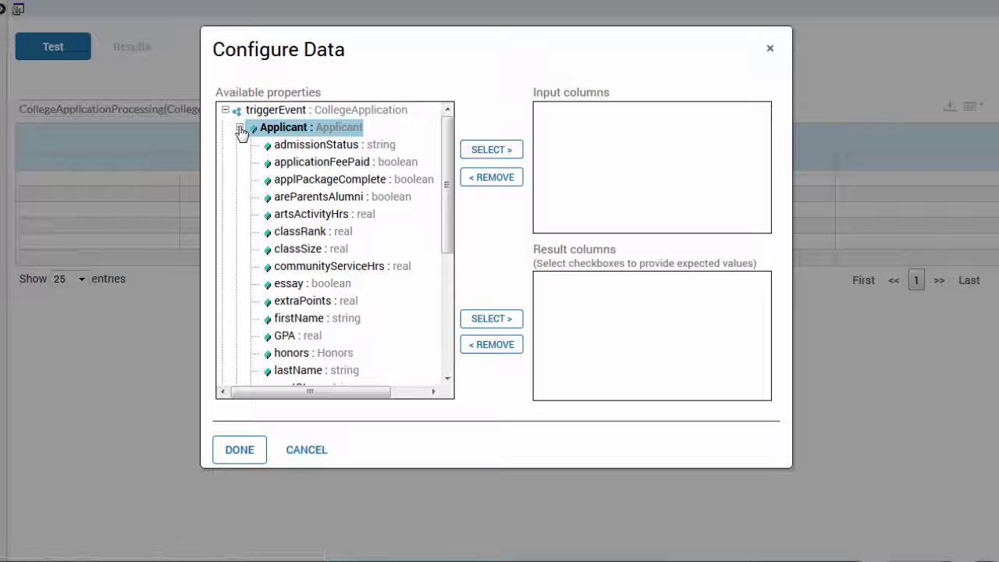
{"action": "left_click", "coordinate": [332, 163]}
{"action": "left_click", "coordinate": [491, 149]}
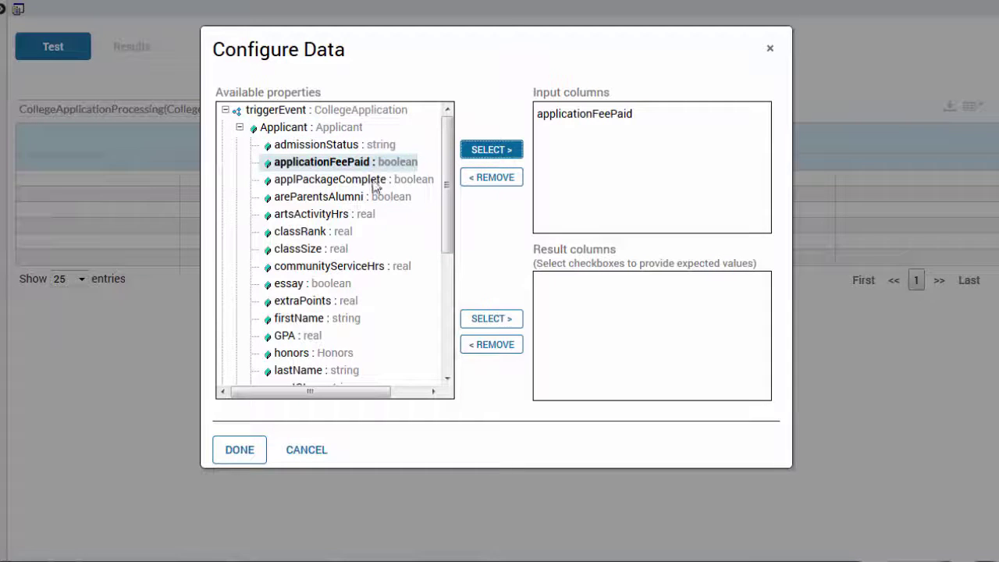
{"action": "left_click", "coordinate": [331, 180]}
{"action": "left_click", "coordinate": [491, 149]}
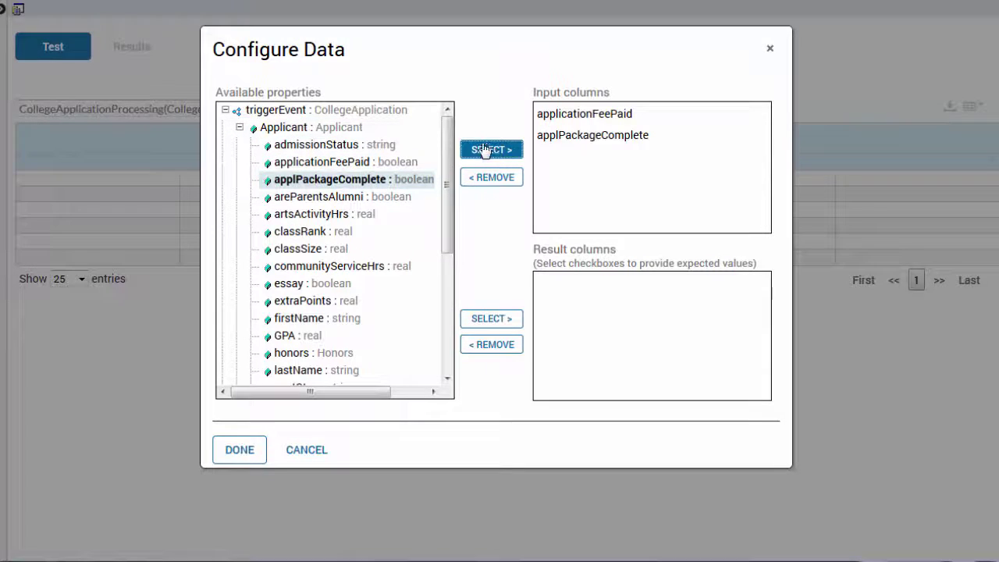
{"action": "left_click", "coordinate": [320, 231]}
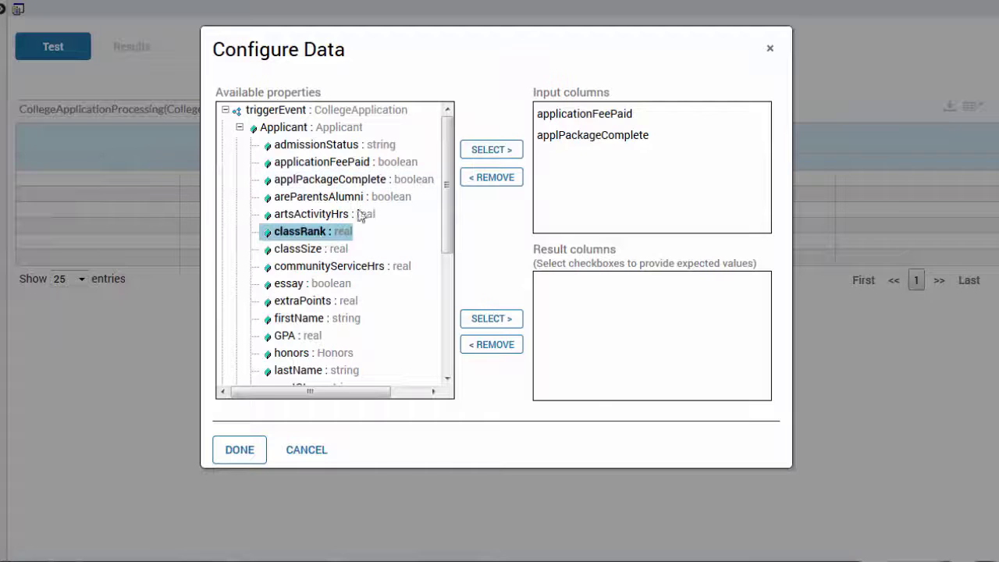
{"action": "left_click", "coordinate": [484, 155]}
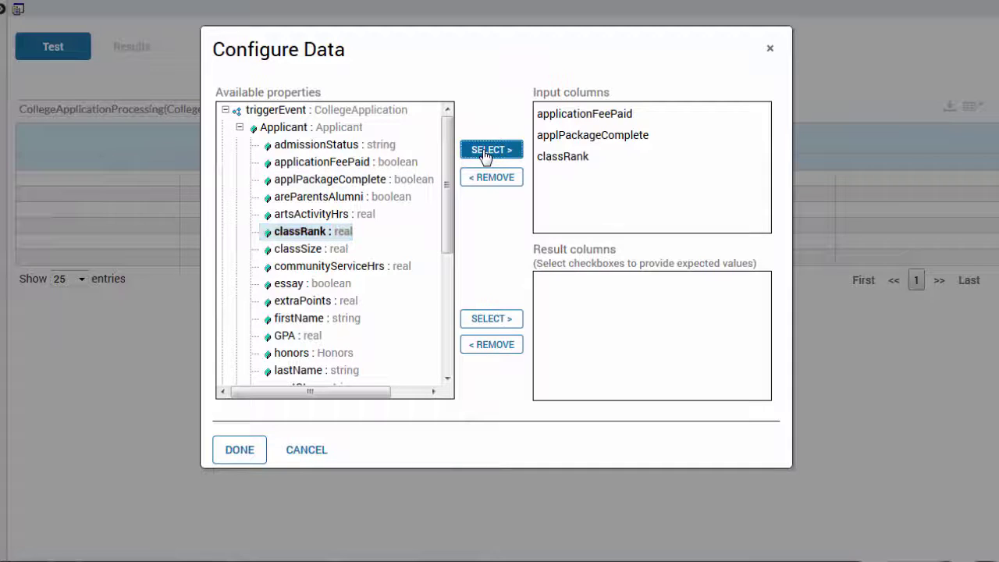
{"action": "left_click", "coordinate": [241, 129]}
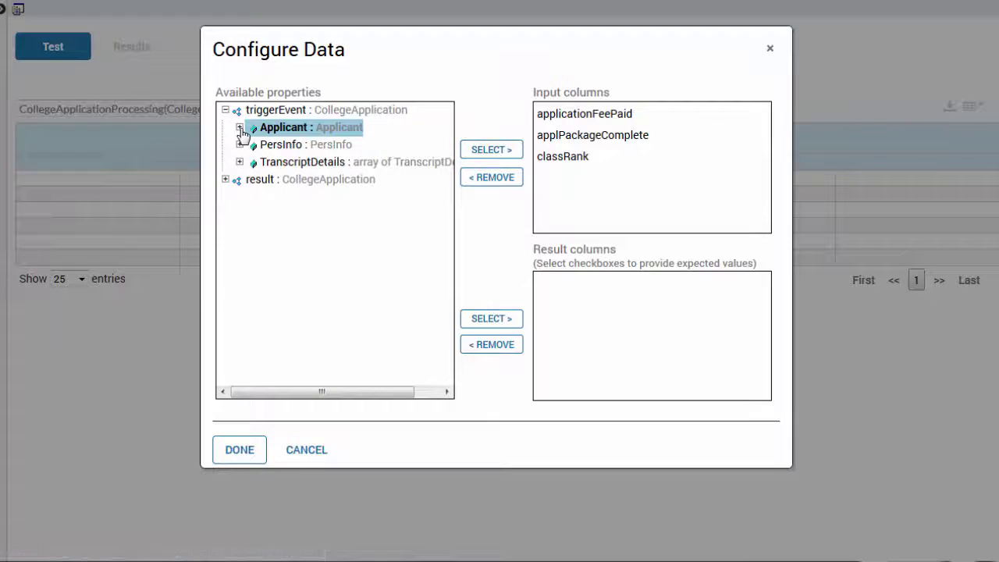
{"action": "left_click", "coordinate": [225, 110]}
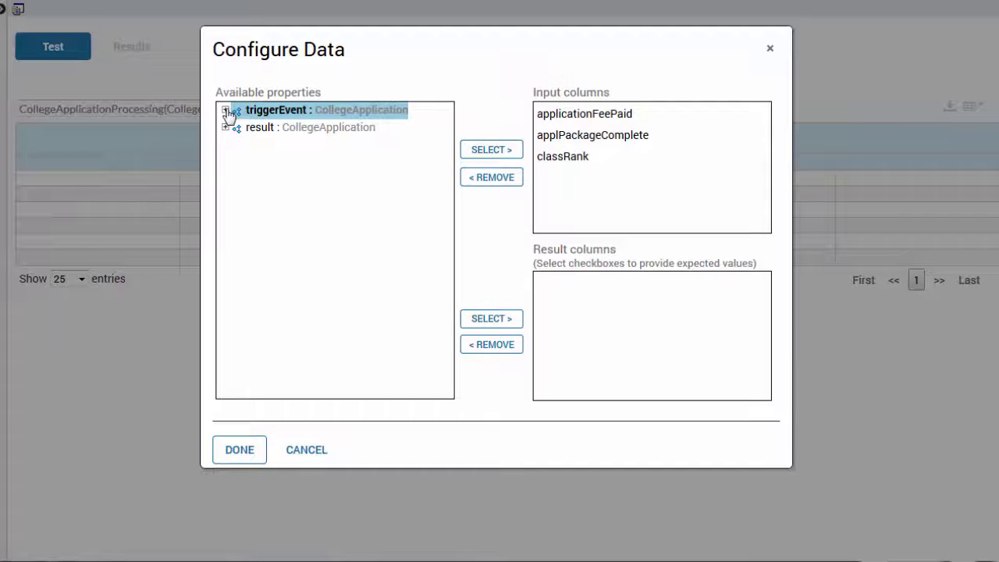
Step: Add result Applicant's admissionStatus, GPA and SATscore as result columns
{"action": "left_click", "coordinate": [226, 127]}
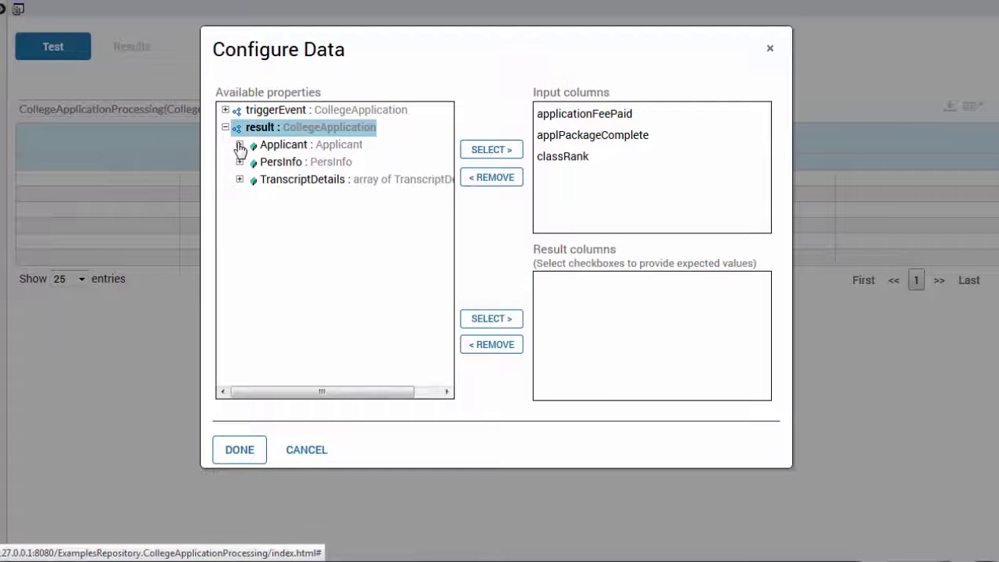
{"action": "left_click", "coordinate": [239, 145]}
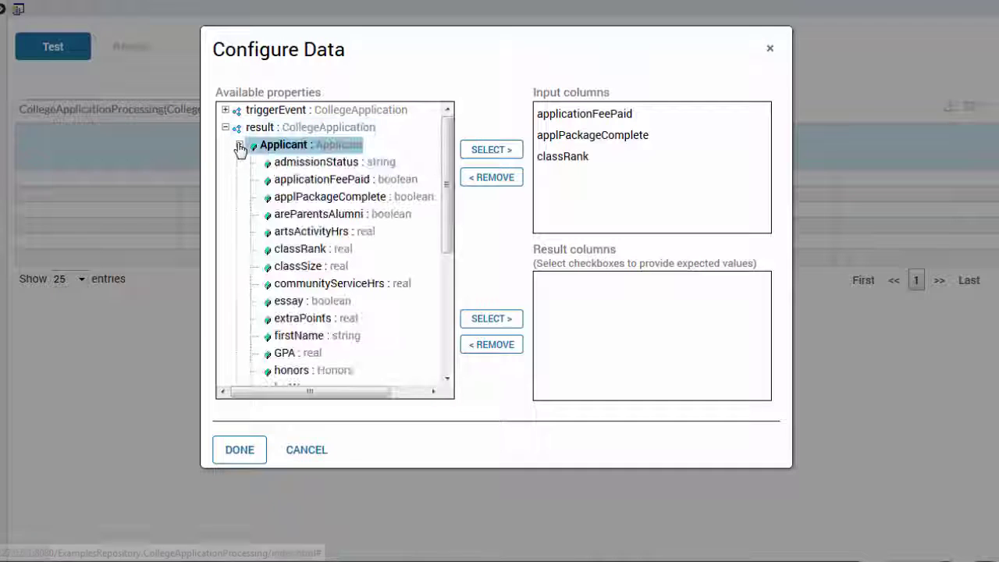
{"action": "left_click", "coordinate": [289, 163]}
{"action": "left_click", "coordinate": [492, 320]}
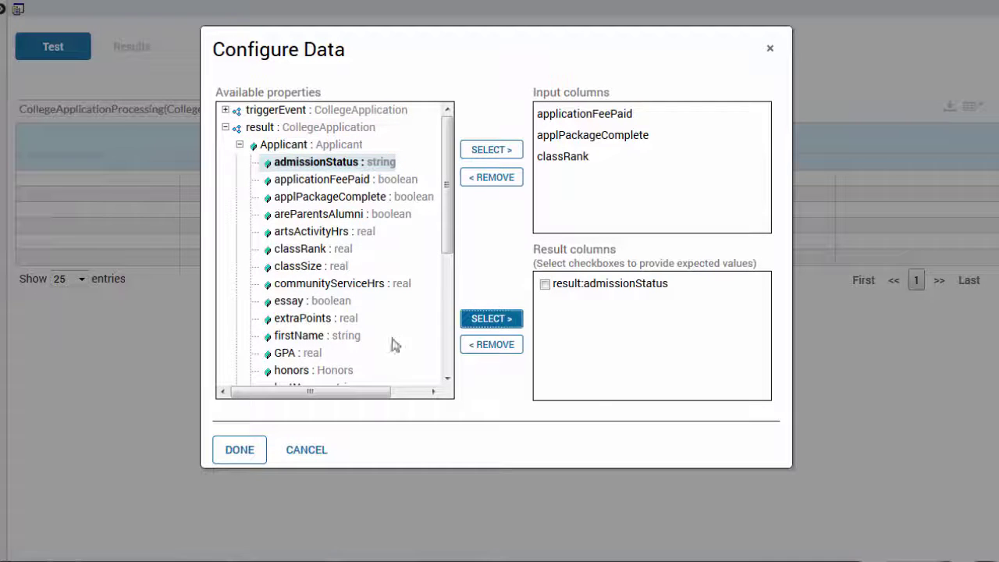
{"action": "left_click", "coordinate": [310, 353]}
{"action": "left_click", "coordinate": [479, 320]}
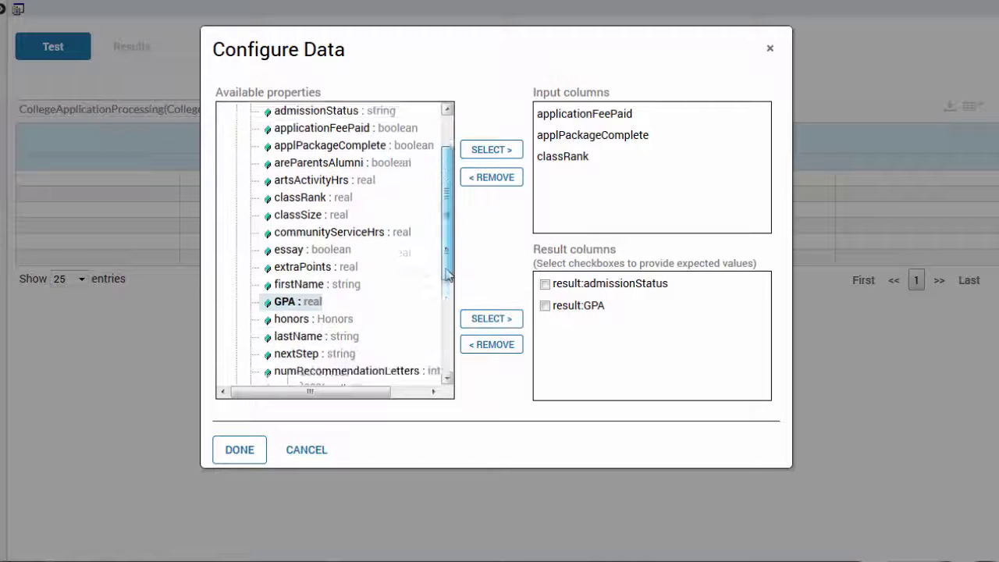
{"action": "scroll", "coordinate": [374, 328], "scroll_direction": "down", "scroll_amount": 5}
{"action": "left_click", "coordinate": [315, 284]}
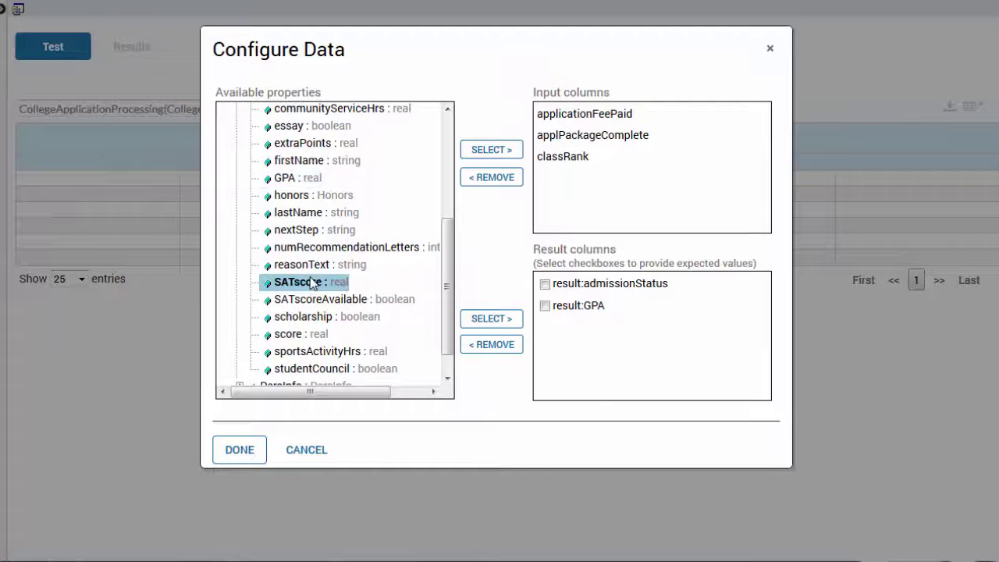
{"action": "left_click", "coordinate": [485, 320]}
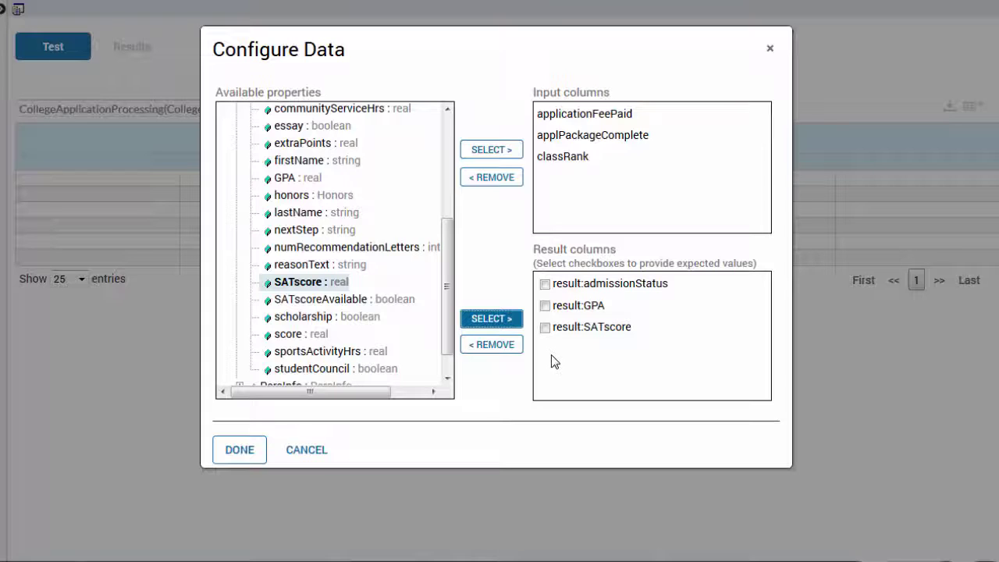
Step: Mark GPA and SATscore as expected values, then download the inputdata.csv template into Excel
{"action": "left_click", "coordinate": [545, 328]}
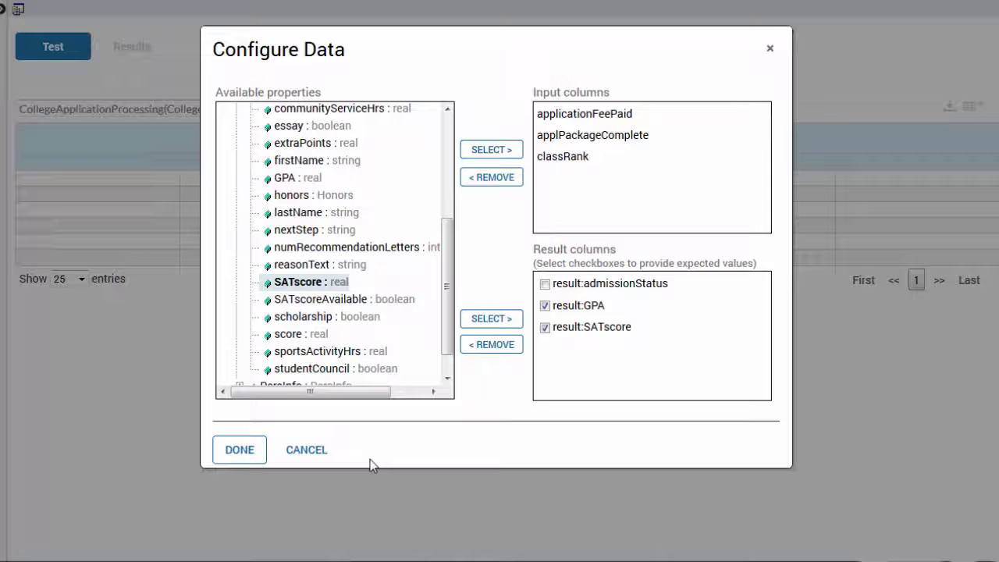
{"action": "left_click", "coordinate": [247, 452]}
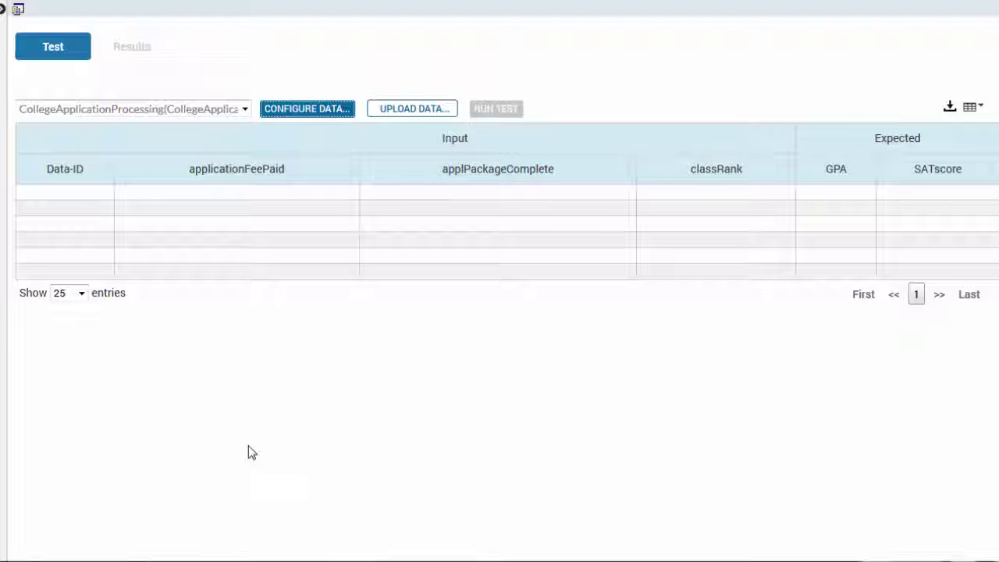
{"action": "left_click", "coordinate": [950, 107]}
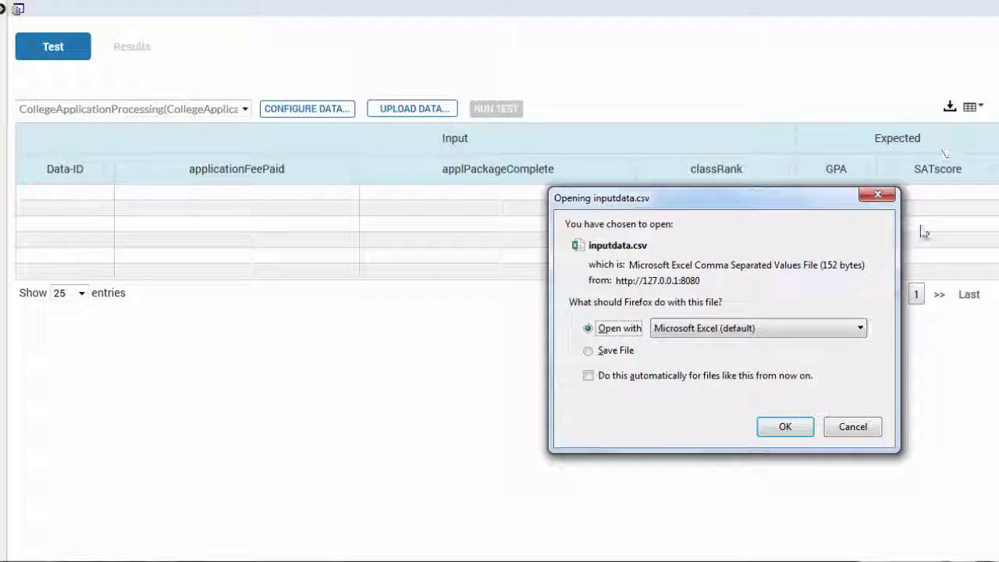
{"action": "left_click", "coordinate": [785, 427]}
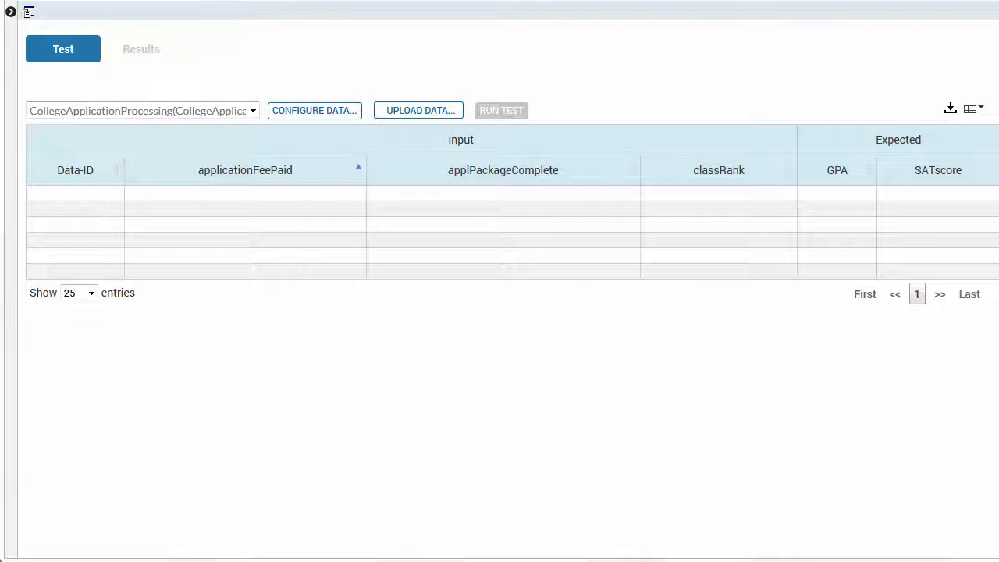
Step: Upload CollegeApplicationProcessingtestData.csv as the test's applicant data
{"action": "left_click", "coordinate": [411, 115]}
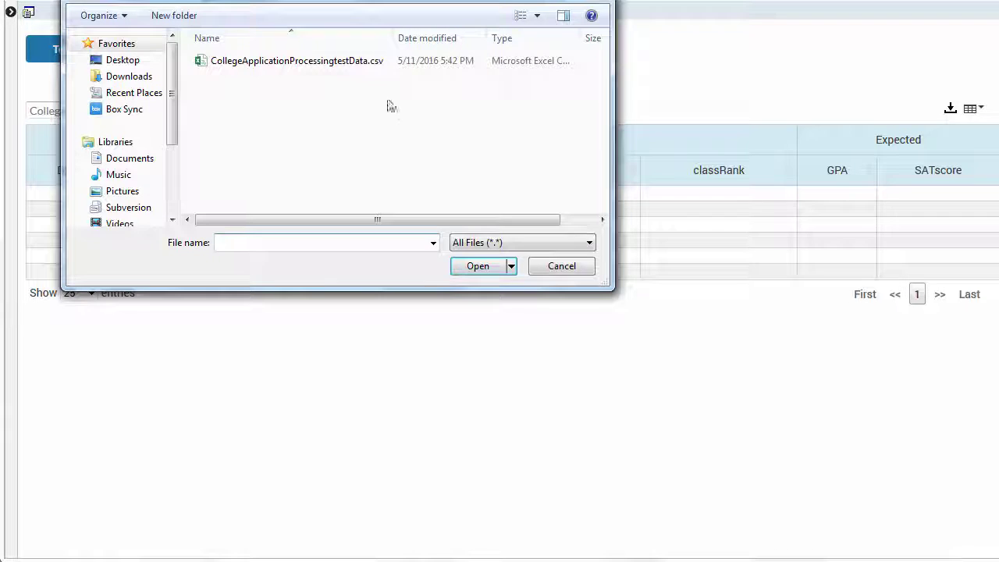
{"action": "left_click", "coordinate": [318, 62]}
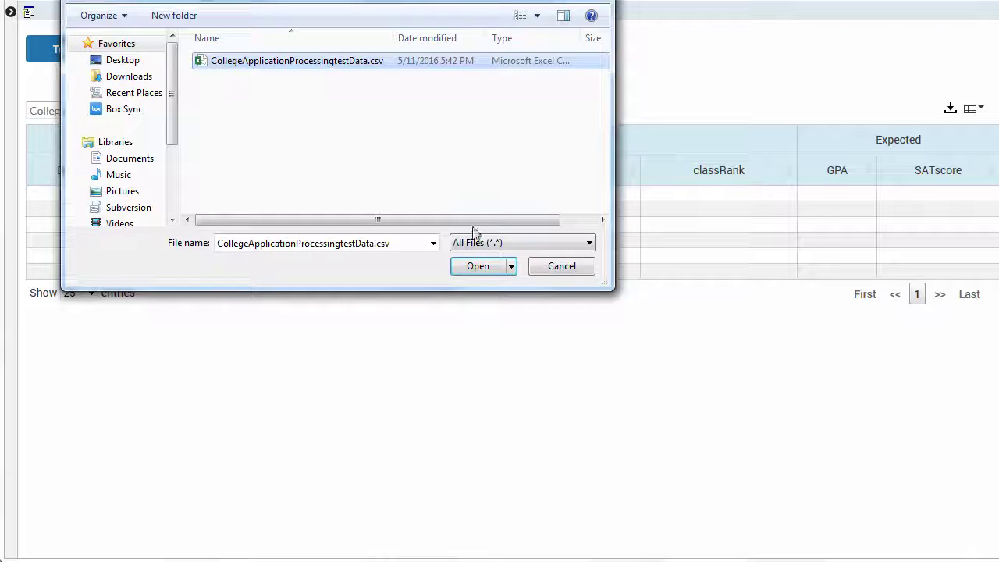
{"action": "left_click", "coordinate": [478, 266]}
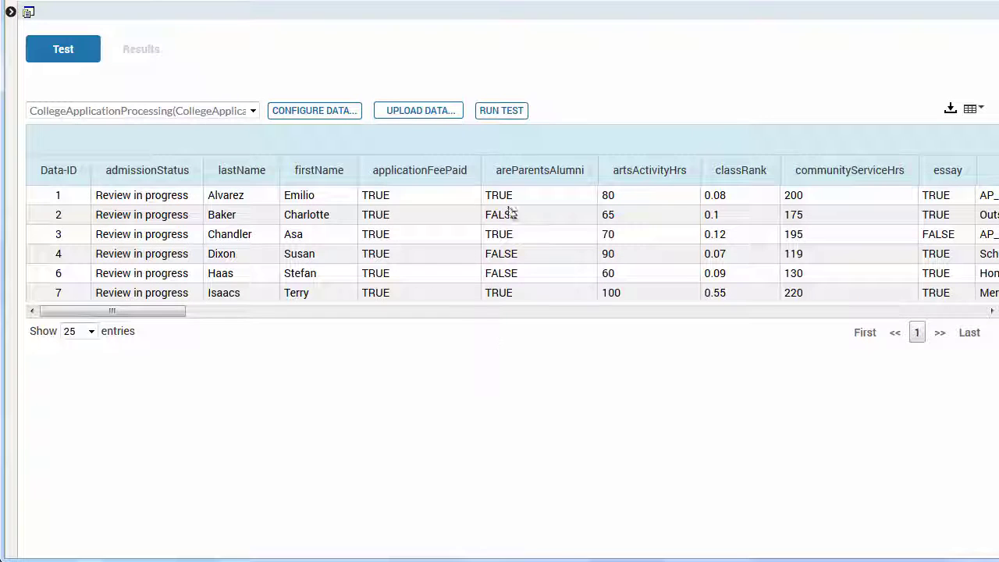
Step: Run the test and scroll the Results table across to view all six applicants' results
{"action": "left_click", "coordinate": [501, 110]}
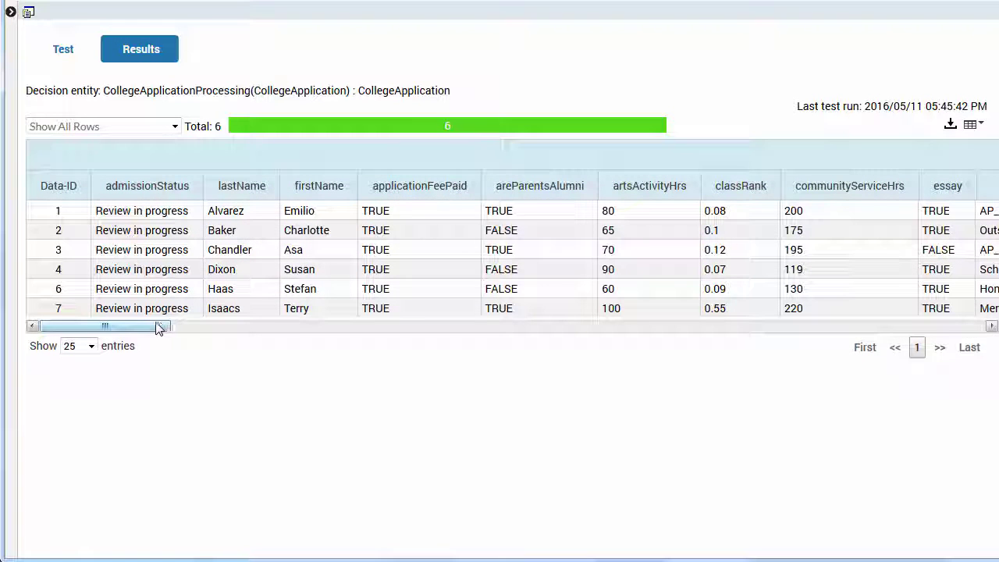
{"action": "mouse_move", "coordinate": [155, 327]}
{"action": "left_mouse_down"}
{"action": "mouse_move", "coordinate": [674, 330]}
{"action": "mouse_move", "coordinate": [959, 313]}
{"action": "mouse_move", "coordinate": [982, 320]}
{"action": "left_mouse_up"}
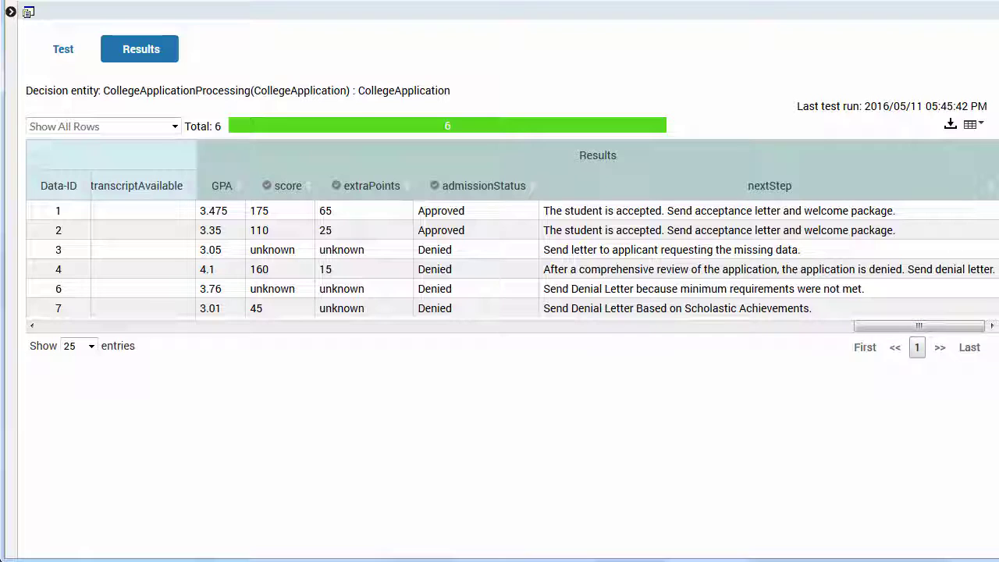